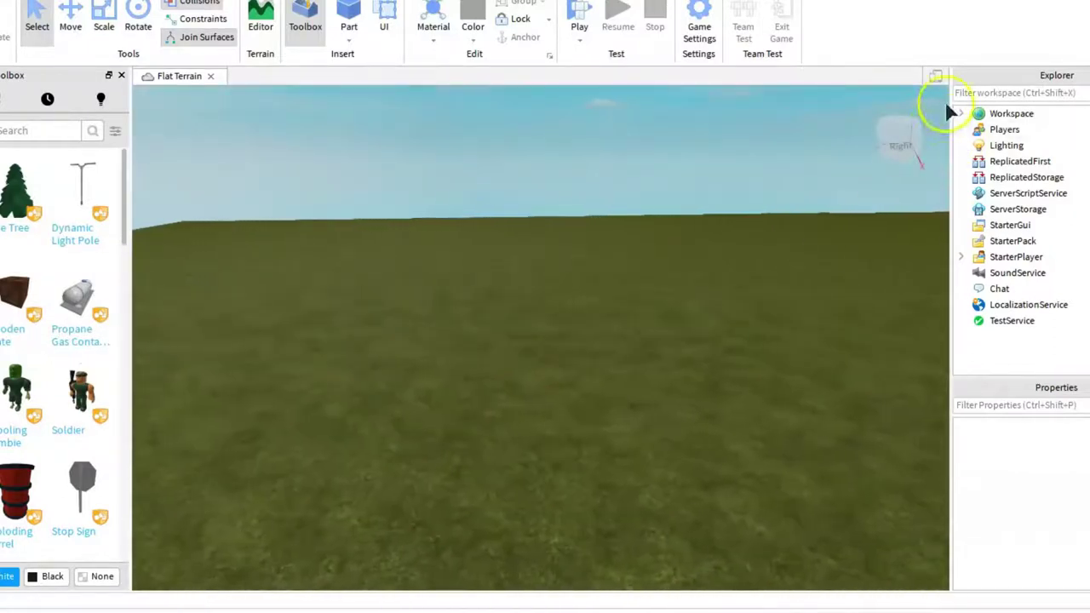
Step: Orbit the camera to look down on the empty grass terrain
left_click(887, 126)
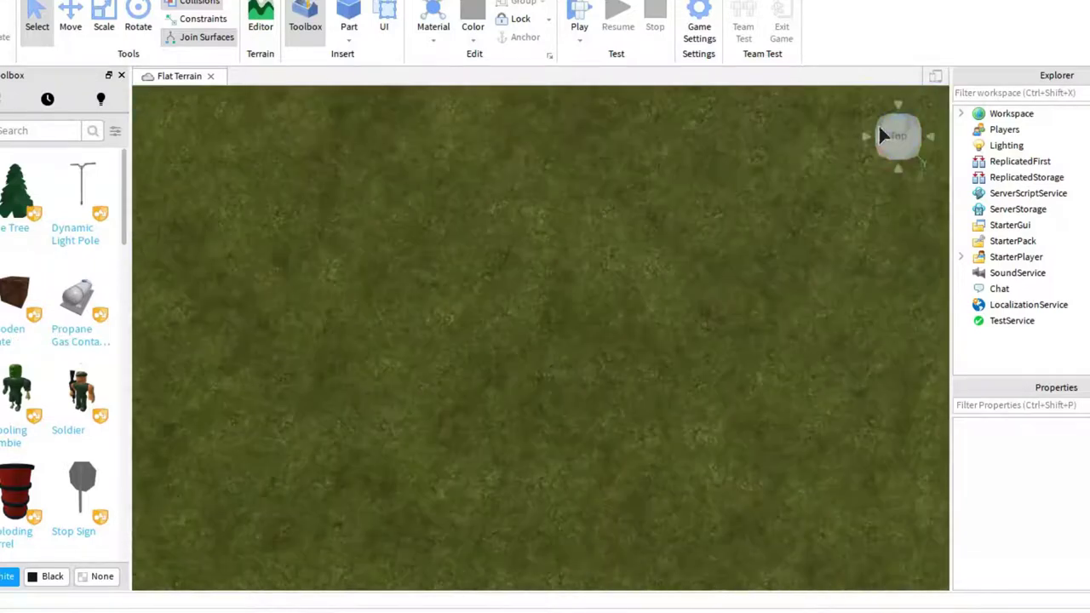
right_click_drag(449, 320, 452, 322)
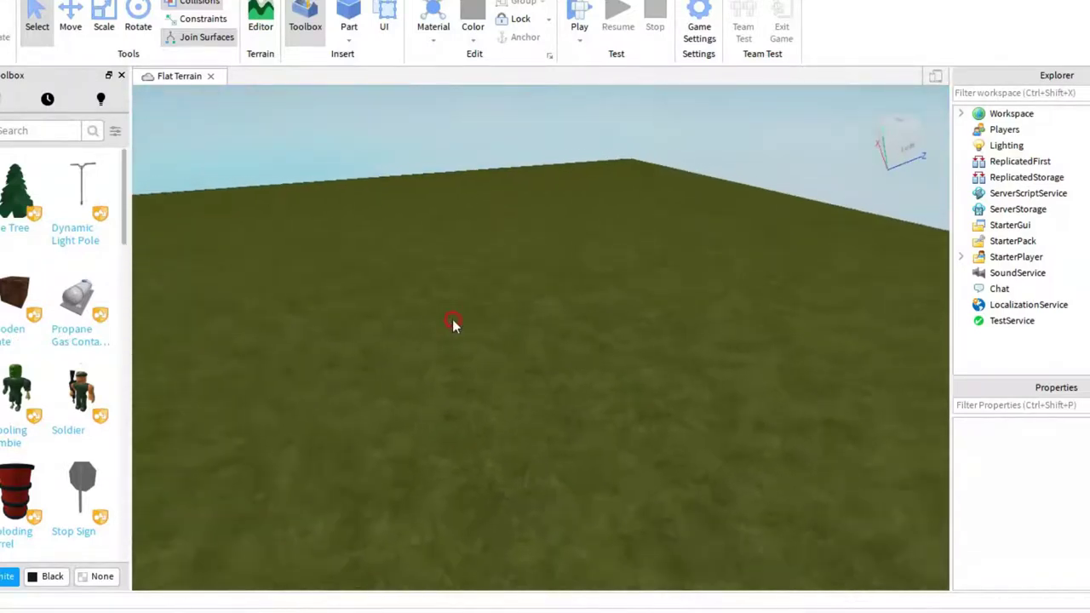
right_click_drag(571, 95, 550, 94)
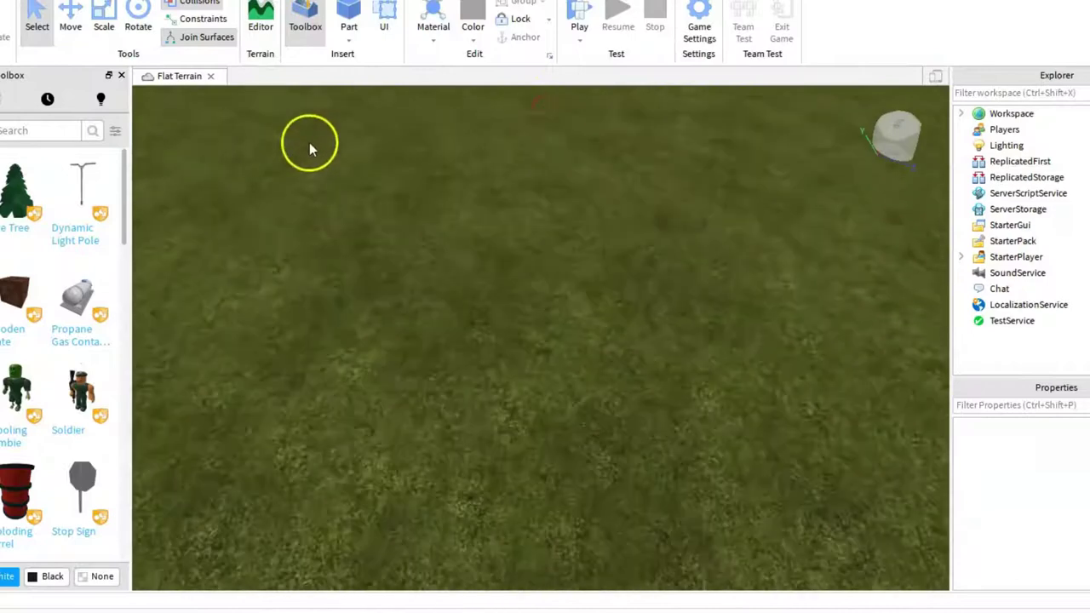
Step: Insert a new block part and nudge it across the grass
left_click(358, 26)
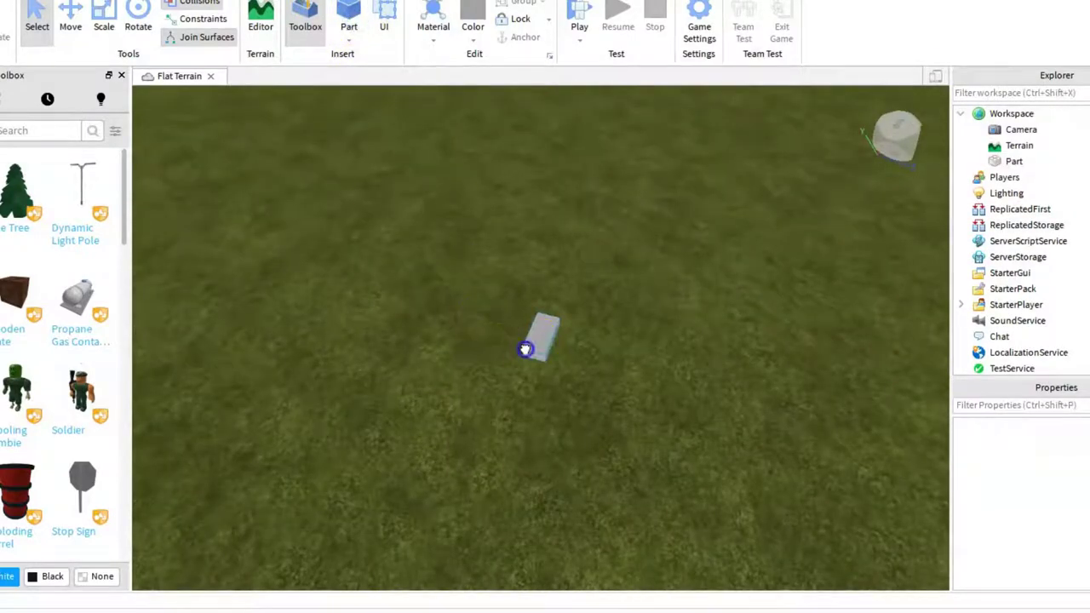
mouse_move(523, 348)
left_mouse_down()
mouse_move(494, 370)
mouse_move(532, 356)
left_mouse_up()
right_click_drag(531, 356, 613, 318)
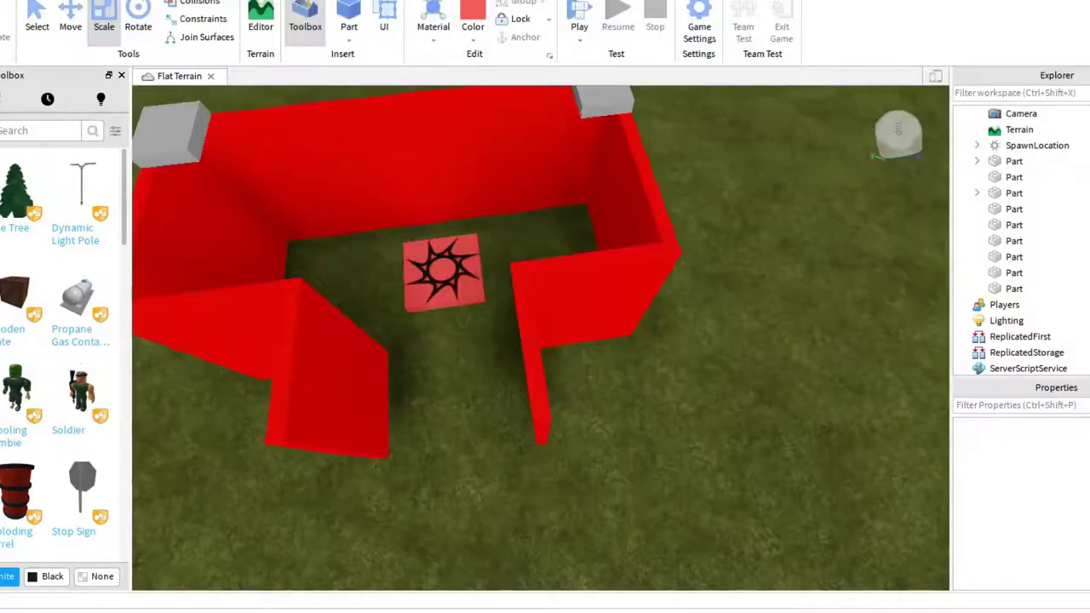
Step: Box-select all nine parts of the red walled enclosure
scroll(757, 417, "up", 5)
scroll(805, 380, "down", 10)
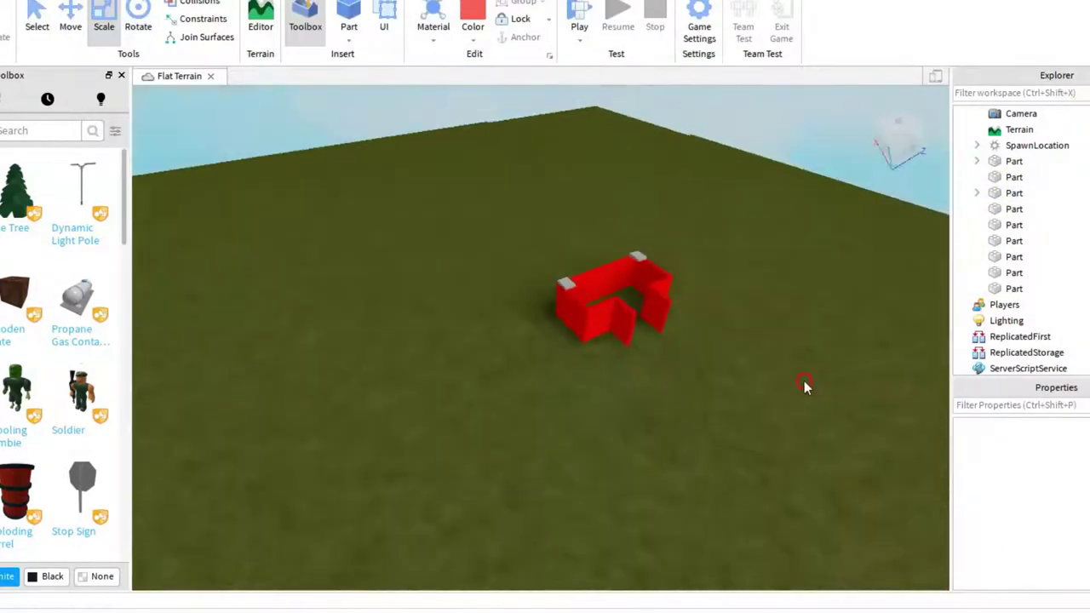
right_click_drag(805, 380, 804, 381)
scroll(804, 380, "up", 5)
scroll(804, 380, "up", 3)
scroll(804, 381, "down", 10)
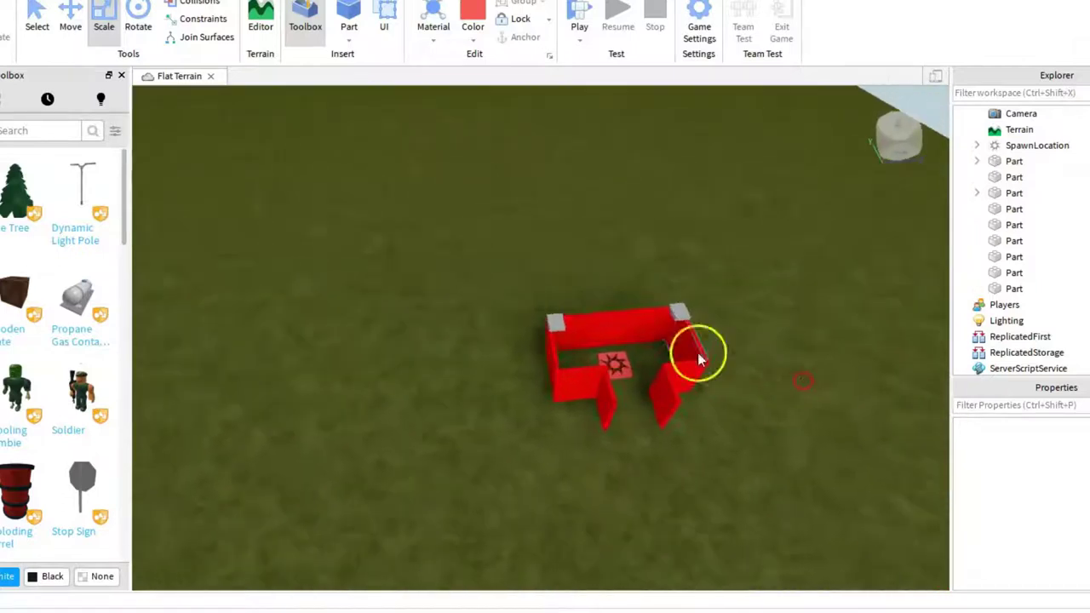
left_click_drag(333, 209, 681, 430)
mouse_move(497, 327)
right_mouse_down()
mouse_move(503, 336)
mouse_move(537, 333)
right_mouse_up()
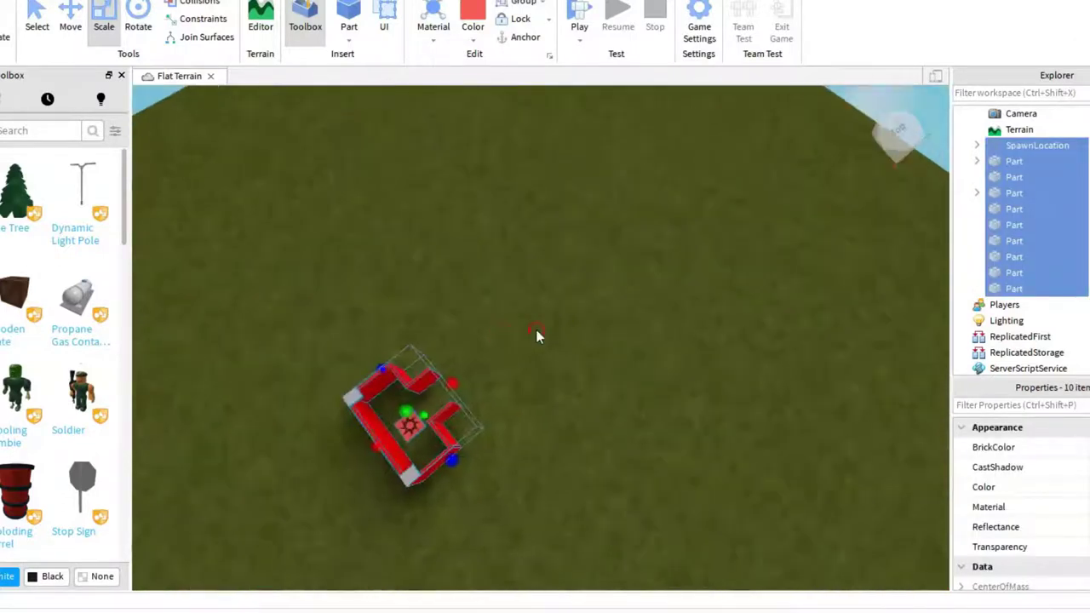
Step: Group the selected enclosure parts into a model named Spawn1
right_click(984, 264)
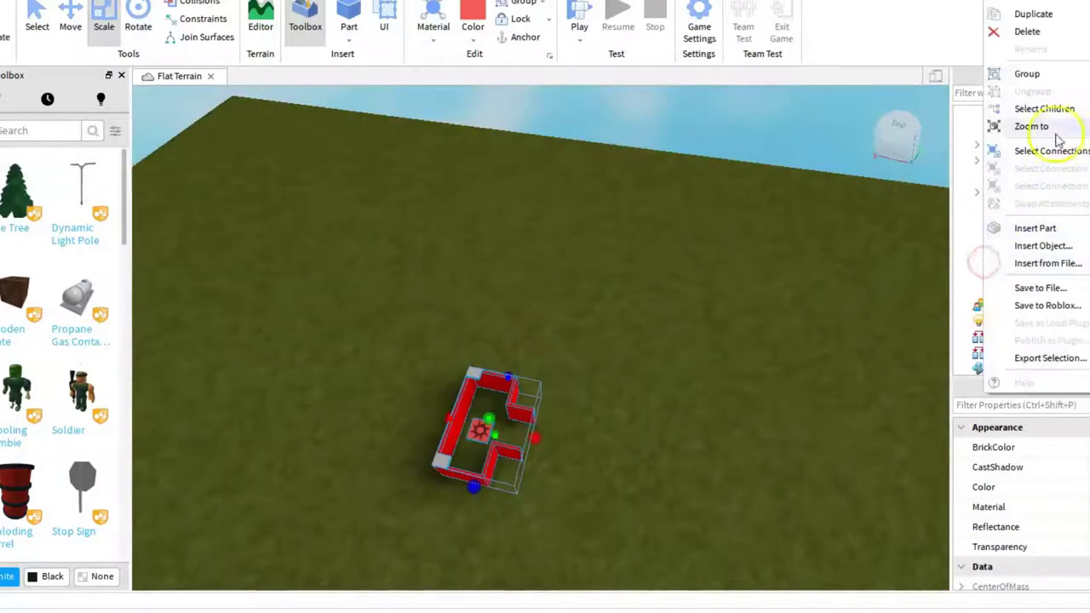
left_click(1027, 75)
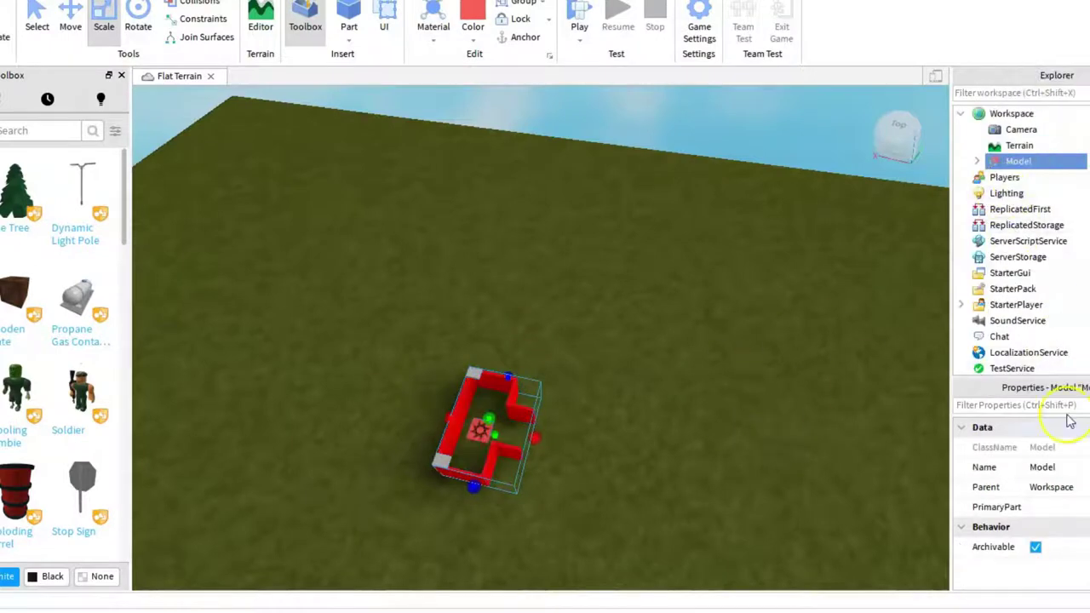
left_click(1061, 467)
type("Spaw")
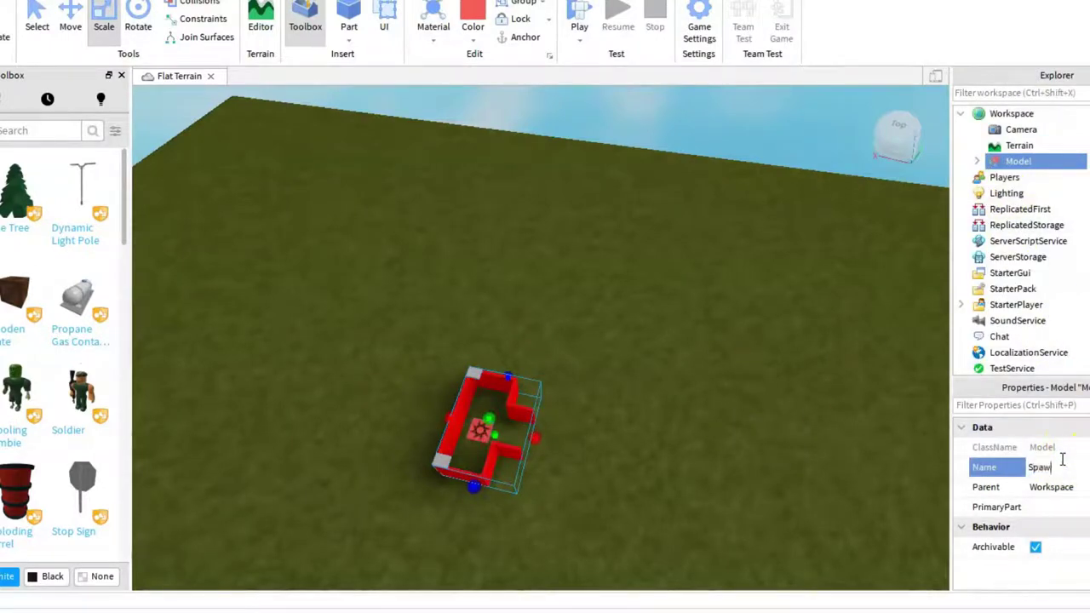
type("n1")
key("Return")
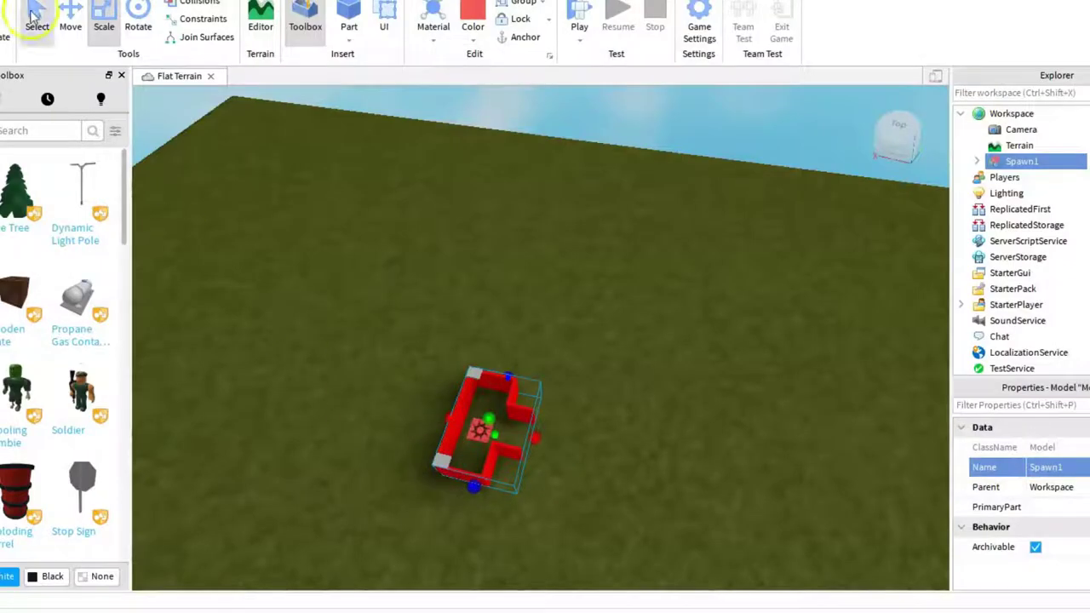
Step: Move Spawn1 to the far edge of the terrain and focus the camera on it
right_click_drag(469, 451, 579, 432)
left_click_drag(579, 432, 682, 275)
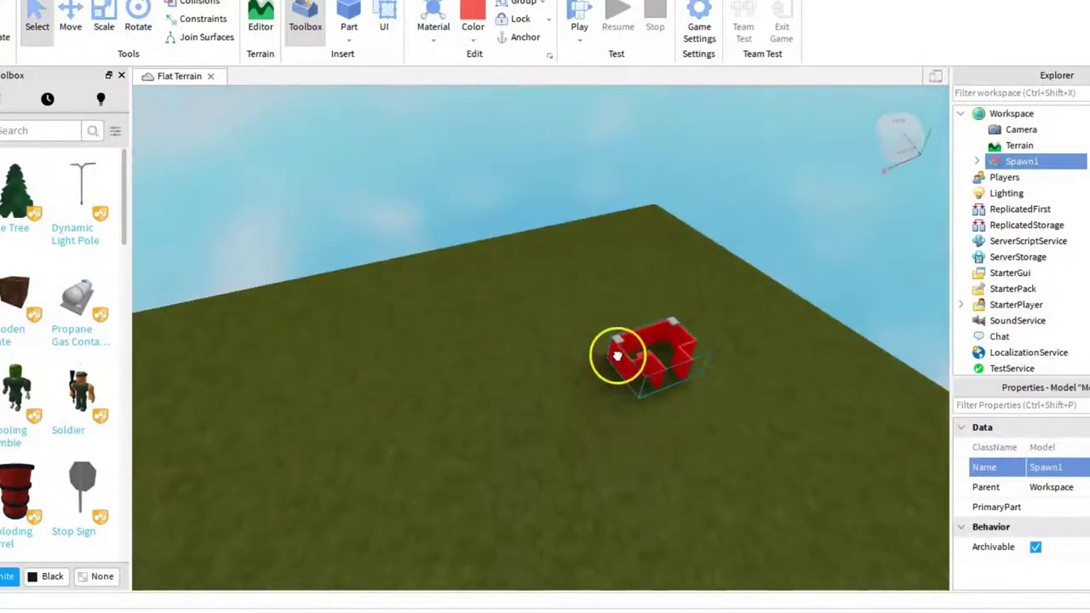
key("f")
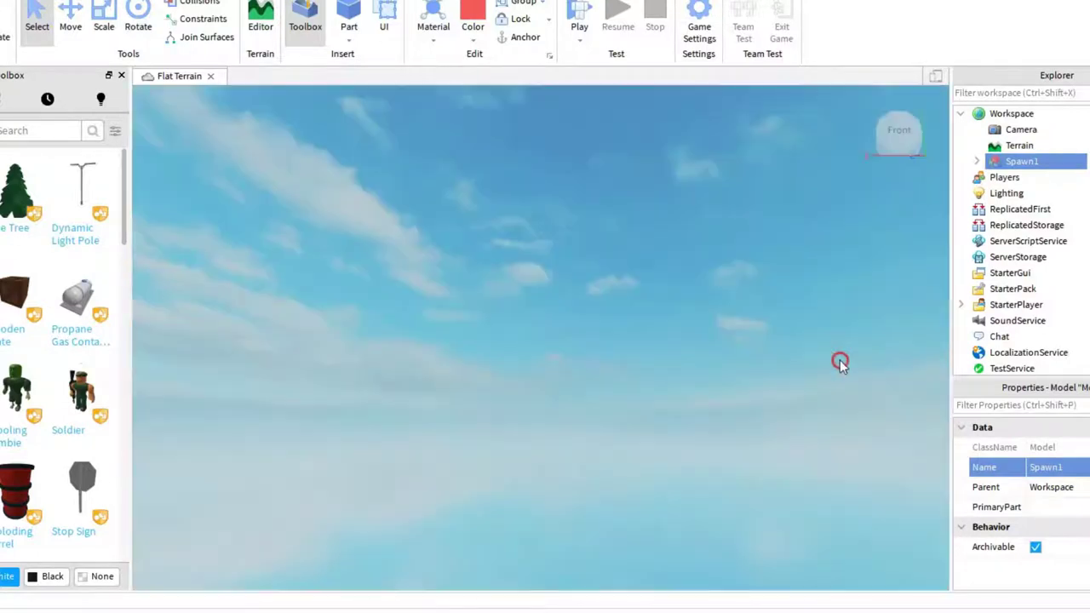
right_click_drag(783, 345, 737, 360)
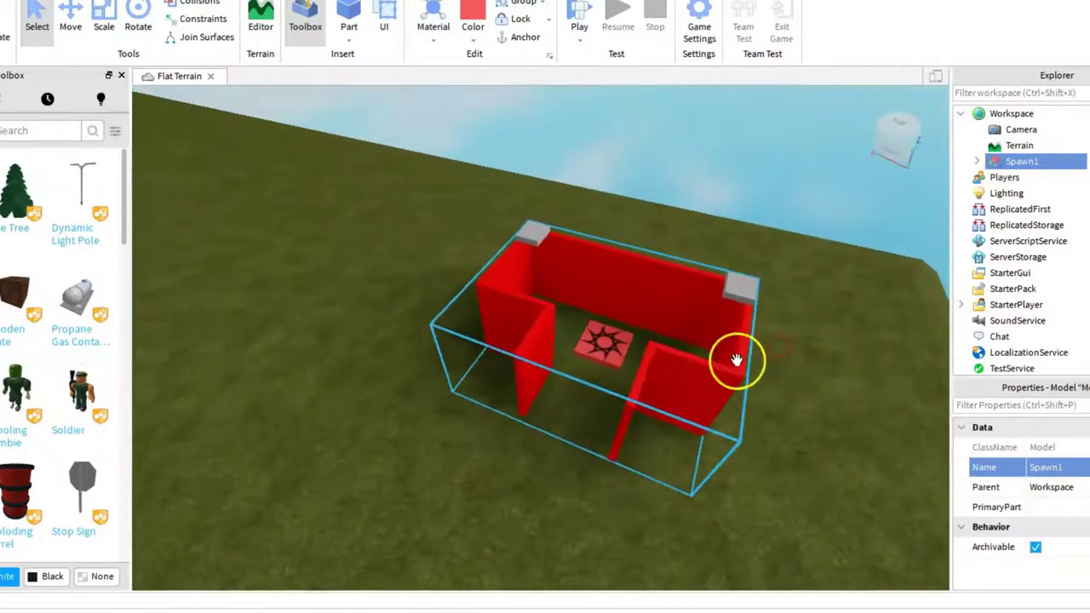
right_click_drag(608, 529, 604, 496)
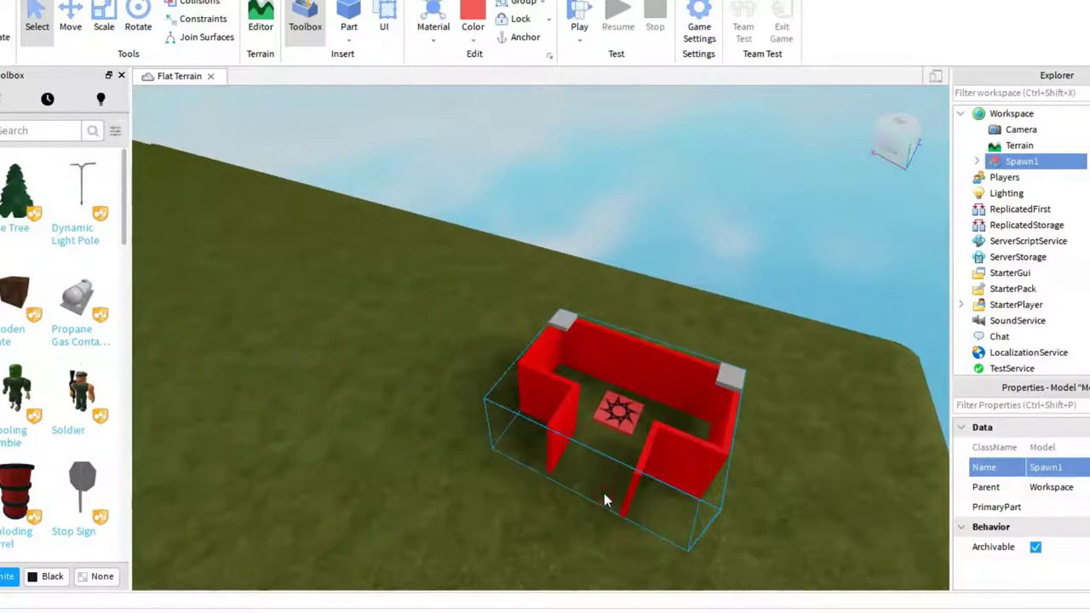
Step: Duplicate Spawn1, drag the copy away, and rename it Spawn2
key("ctrl+d")
left_click_drag(639, 450, 539, 319)
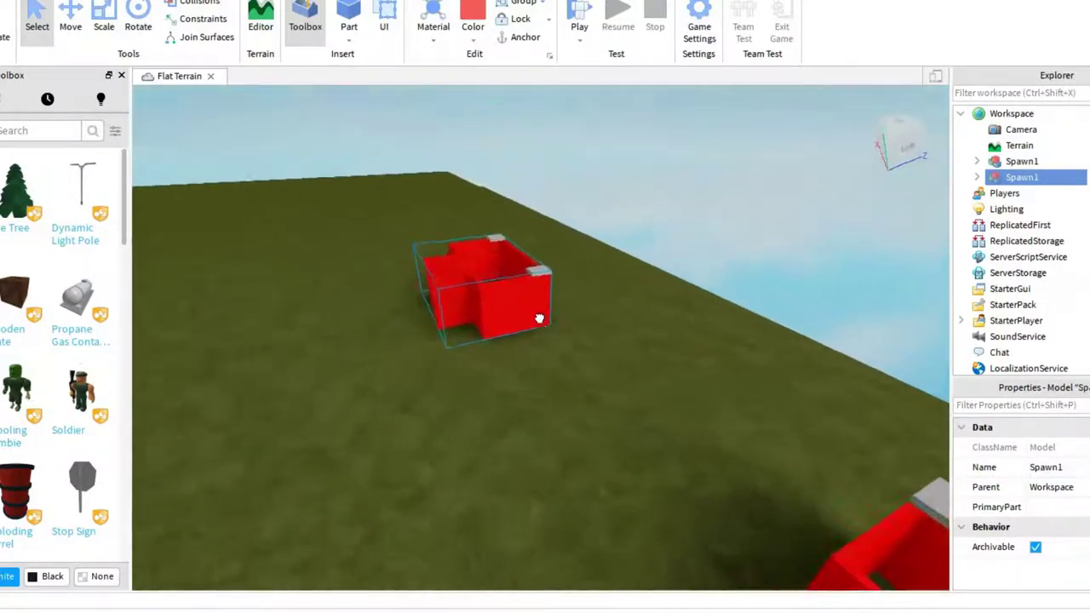
mouse_move(539, 318)
right_mouse_down()
mouse_move(437, 221)
mouse_move(438, 207)
mouse_move(508, 214)
right_mouse_up()
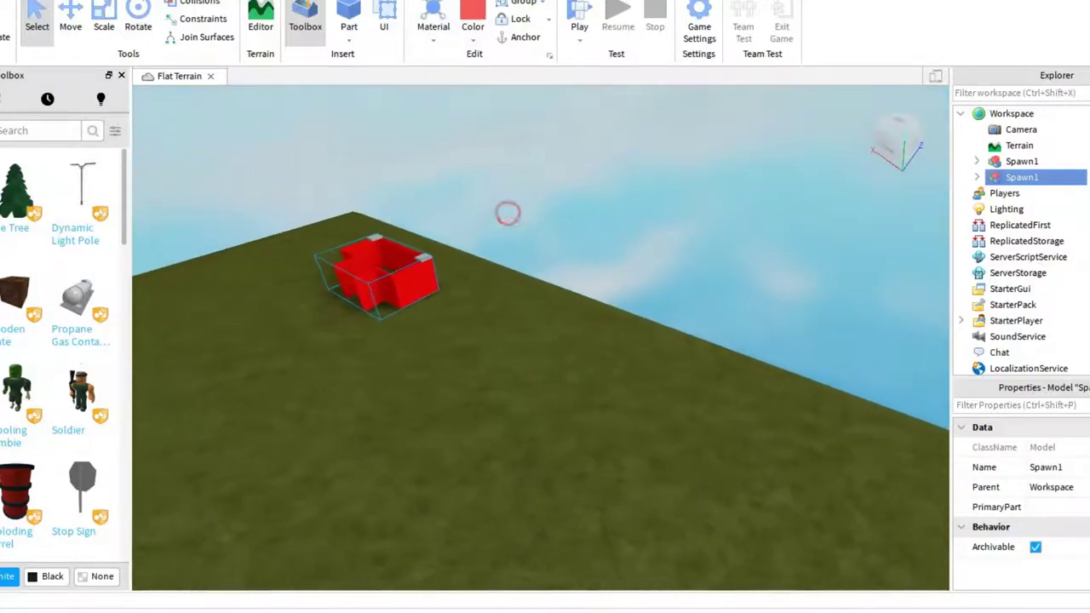
left_click(1078, 469)
left_click(898, 308)
type("2")
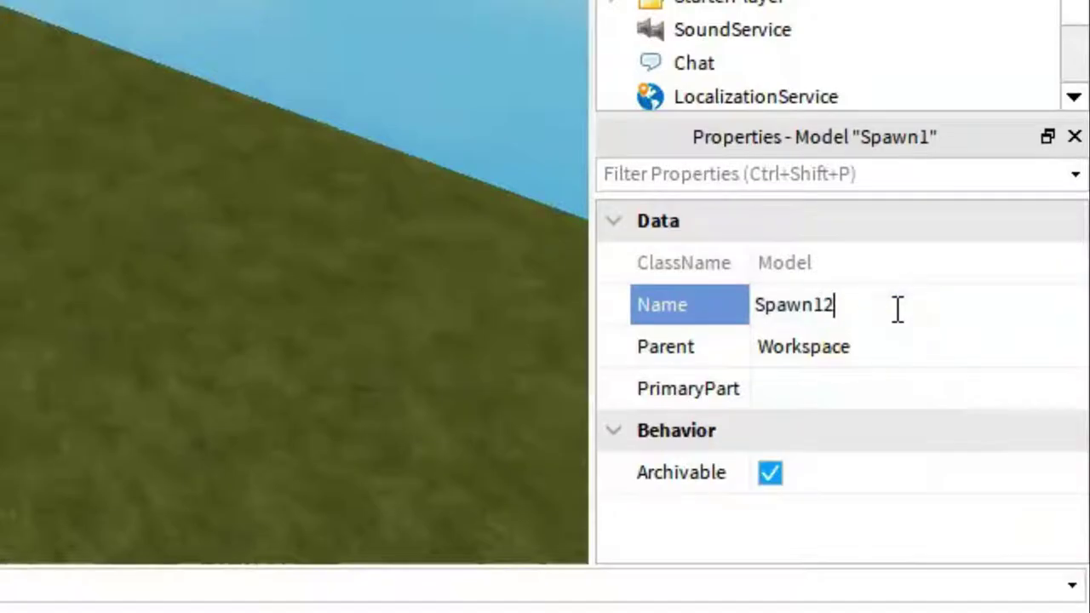
key("Return")
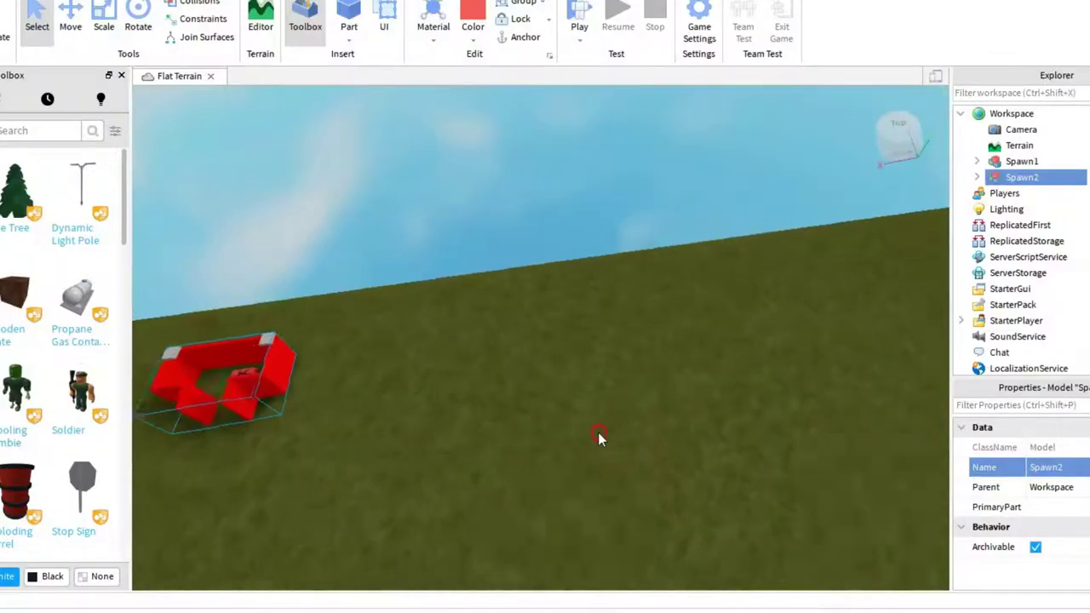
Step: Shift Spawn1 along the far edge and move Spawn2 to the left edge
right_click_drag(598, 434, 598, 434)
left_click(598, 434)
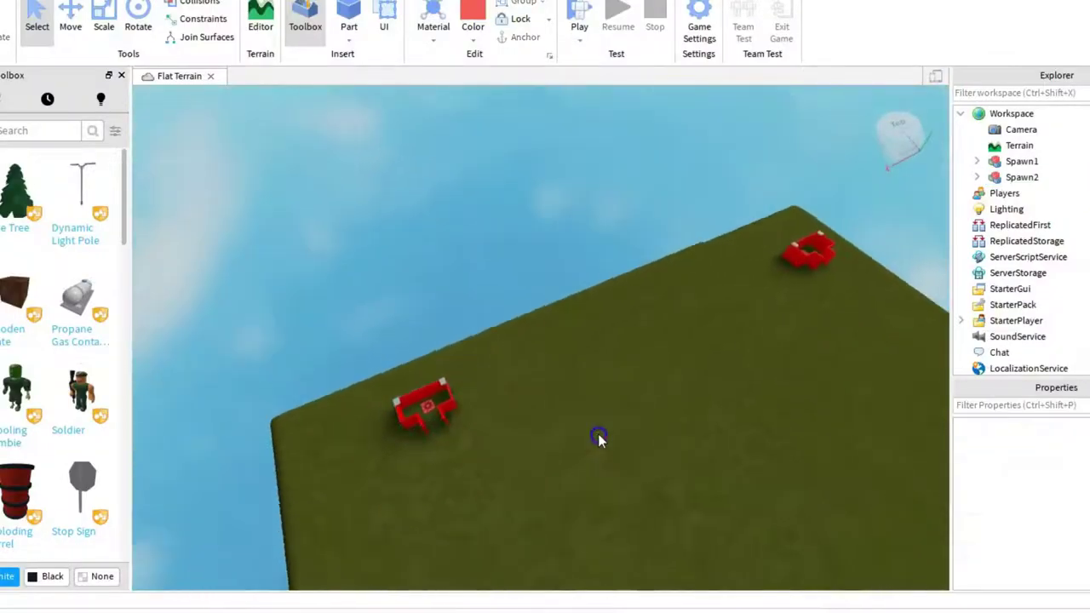
left_click_drag(913, 269, 889, 245)
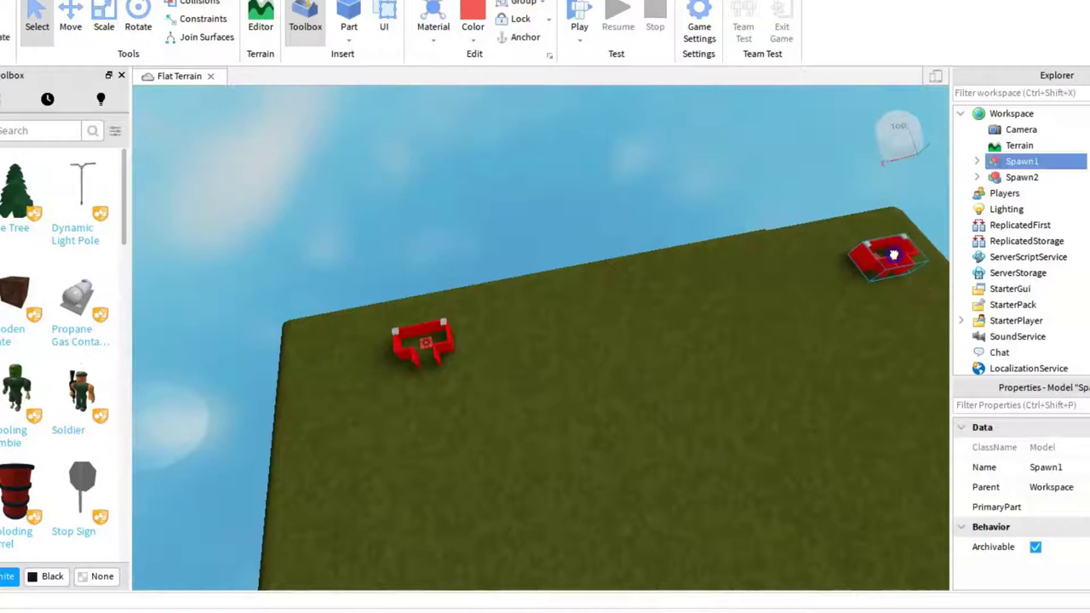
left_click_drag(429, 338, 344, 338)
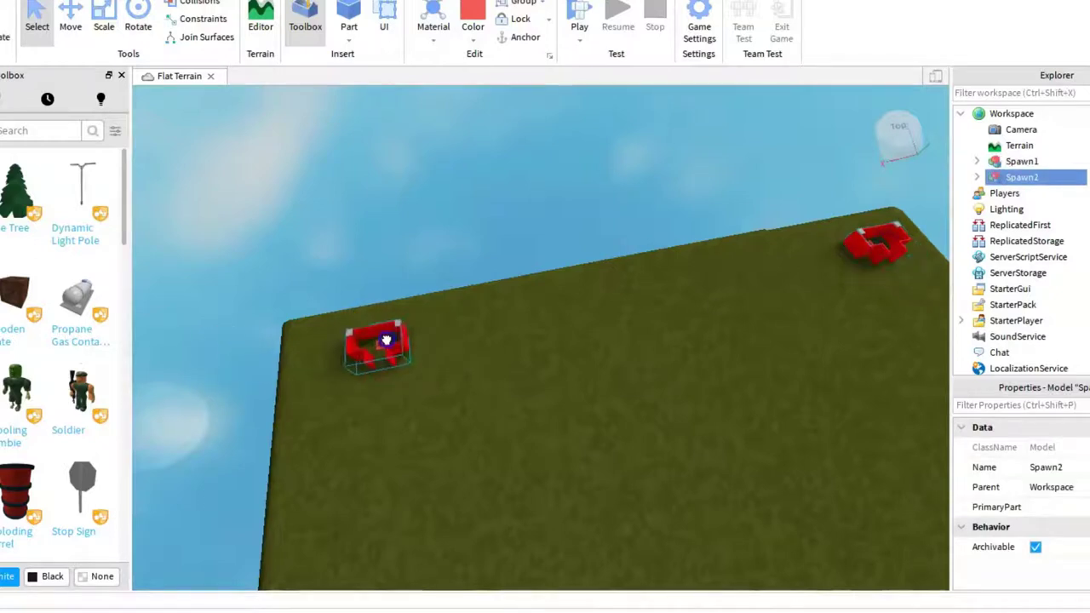
mouse_move(389, 304)
right_mouse_down()
mouse_move(400, 290)
mouse_move(487, 337)
right_mouse_up()
left_click(477, 334)
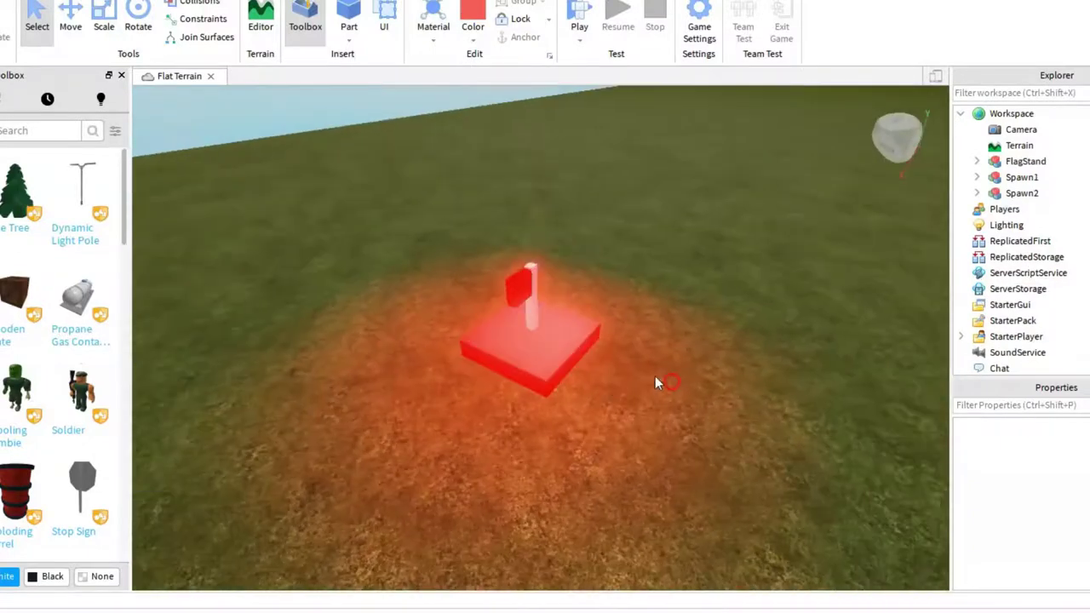
left_click(414, 336)
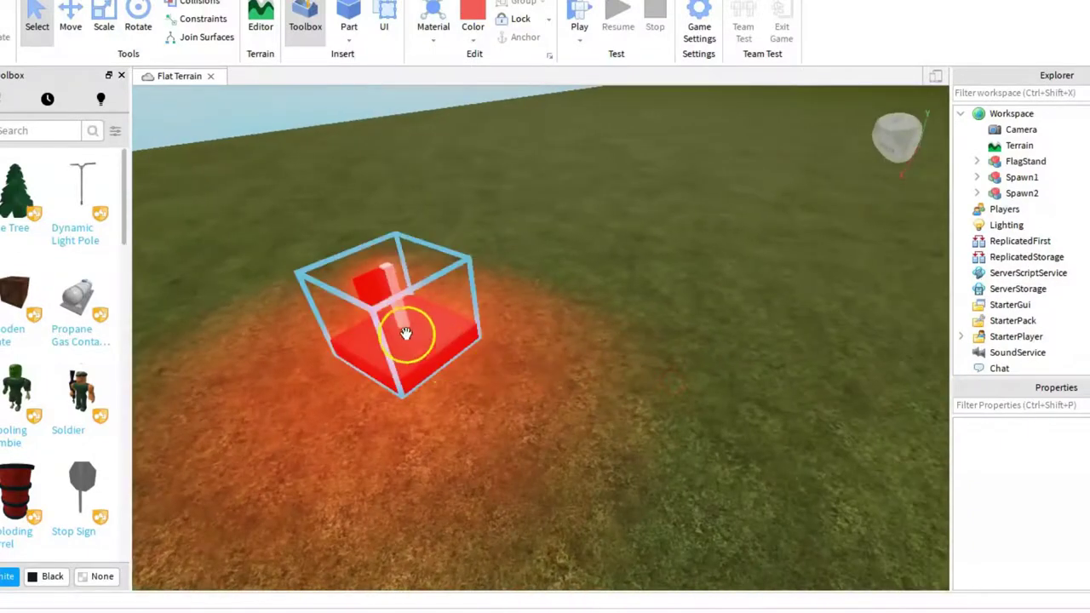
double_click(1054, 160)
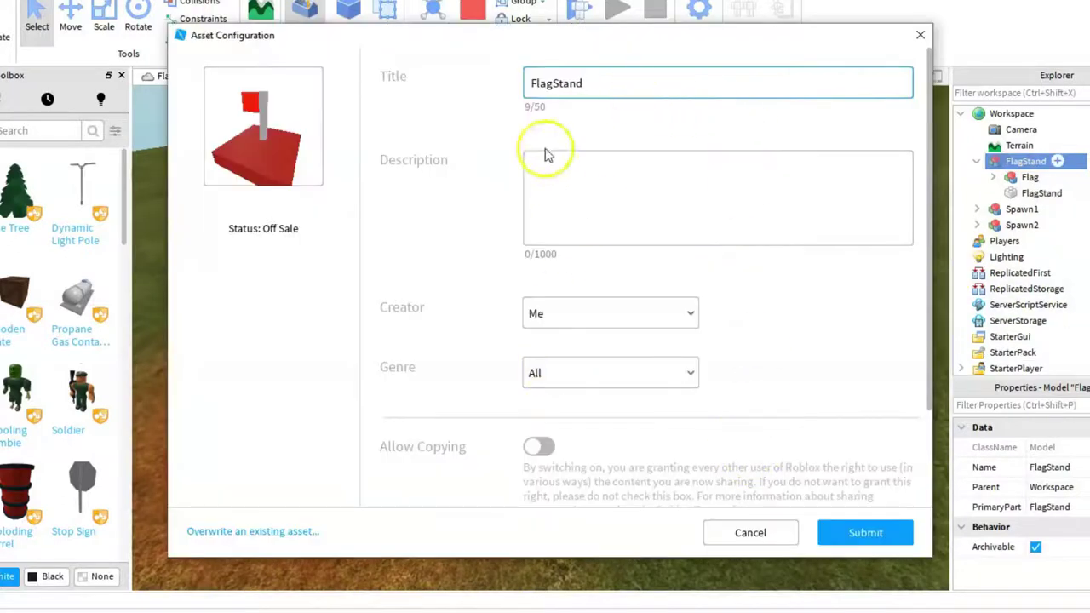
left_click(539, 447)
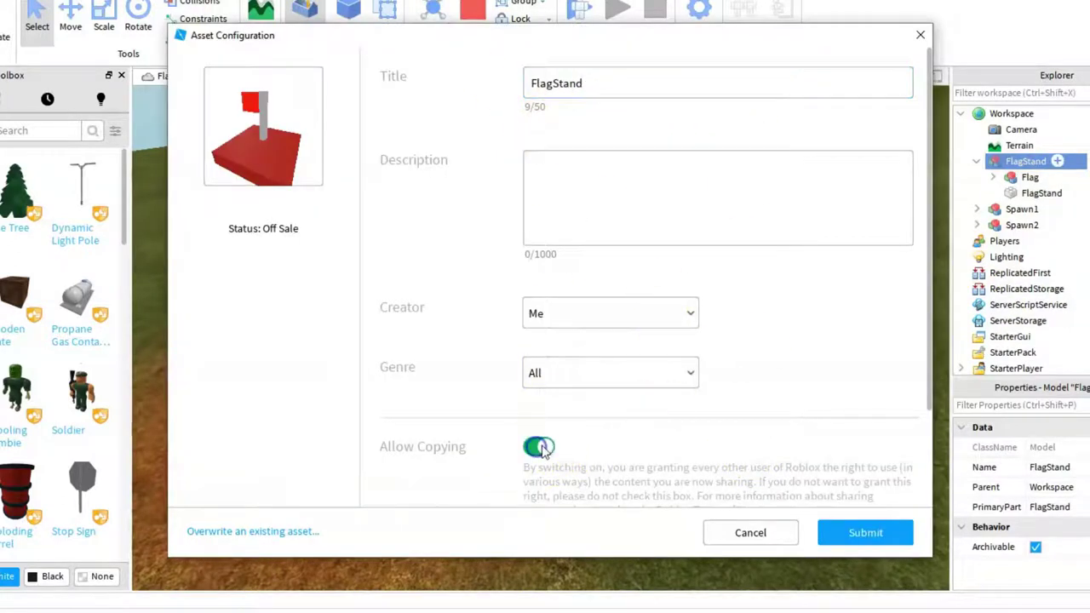
scroll(679, 426, "down", 1)
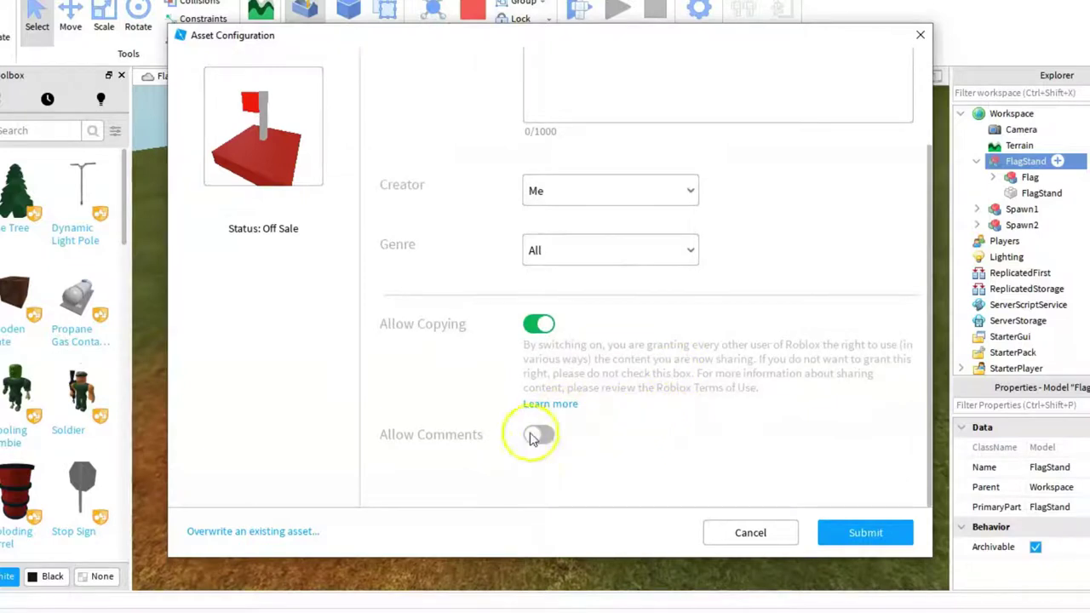
left_click(535, 434)
scroll(597, 392, "up", 2)
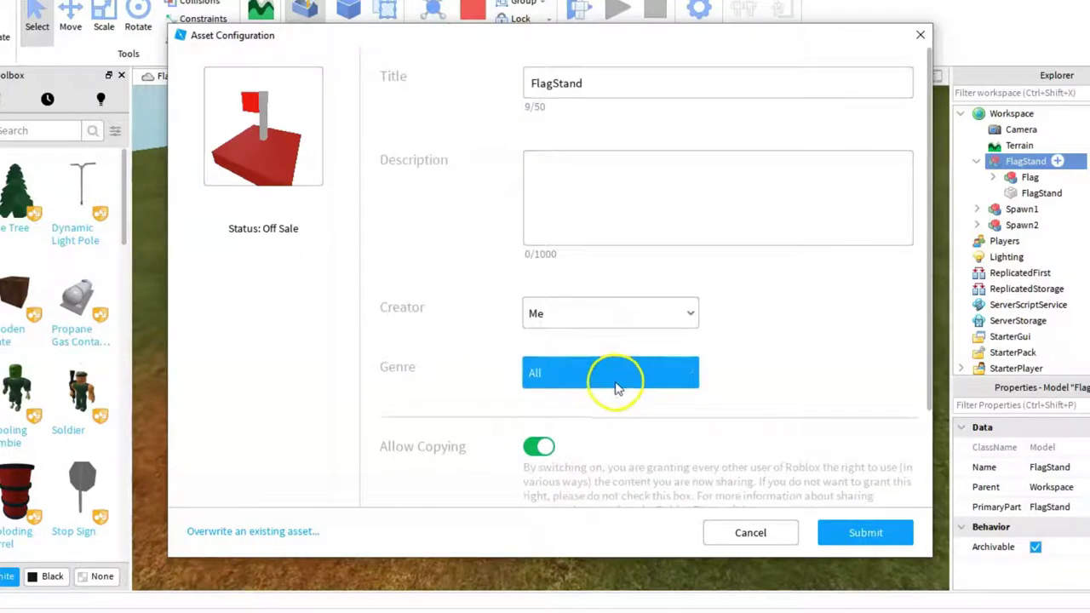
left_click(655, 223)
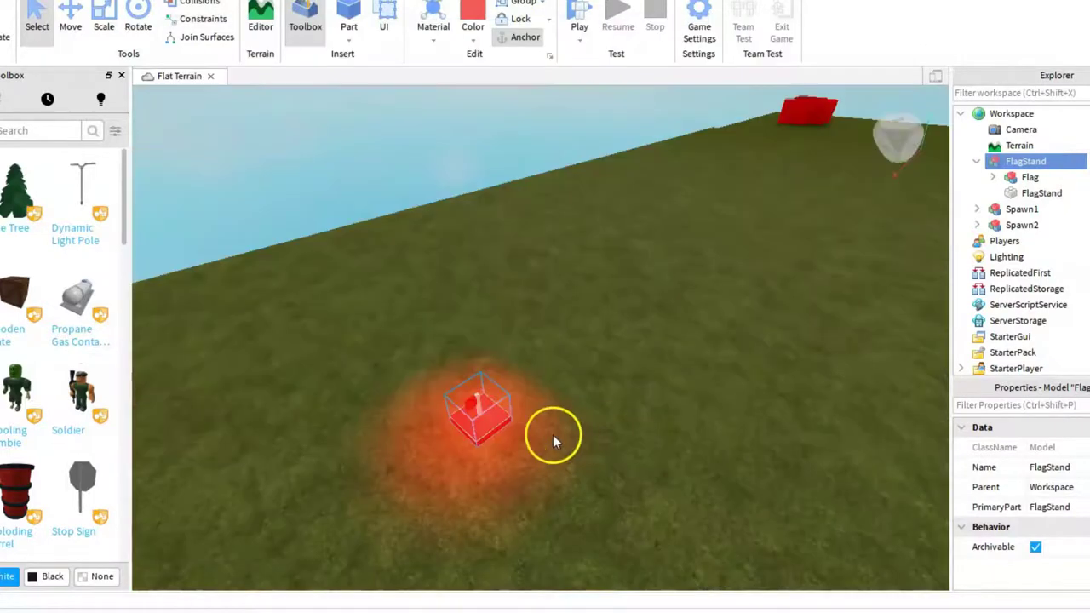
Step: Insert a Script into FlagStand and start the require call
left_click(1058, 161)
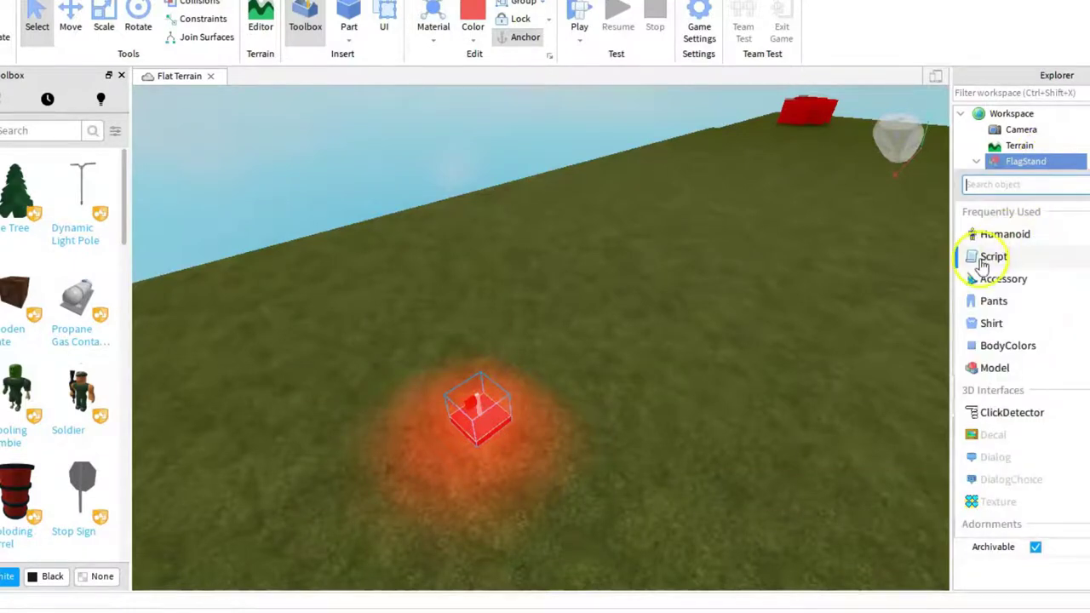
left_click(988, 257)
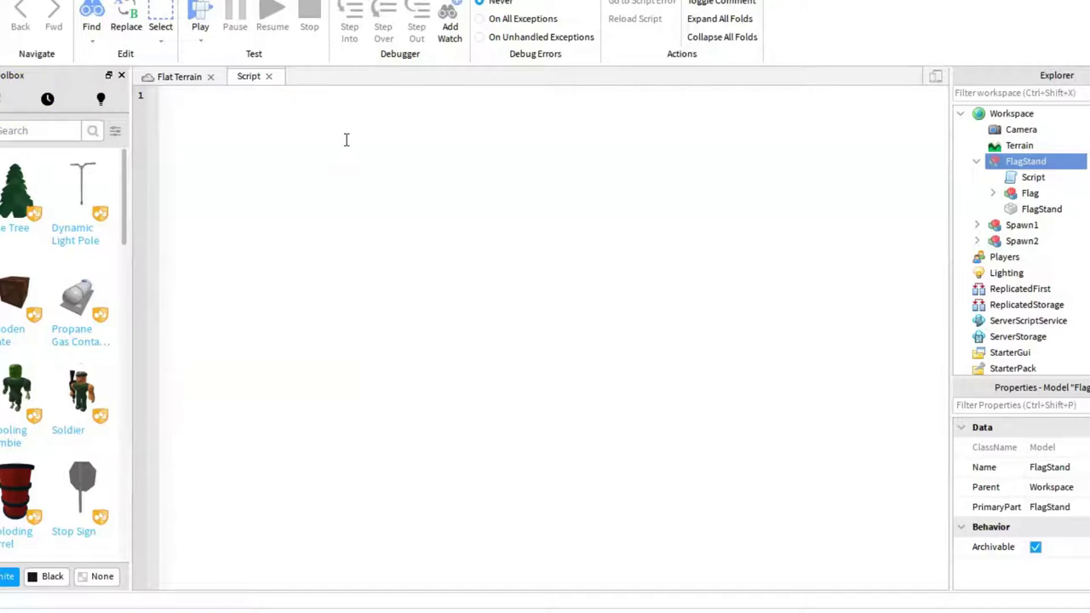
type("requ")
key("Tab")
Step: Complete the line to require ServerStorage.FlagStandManager and call Init with script.Parent
type("(game")
type(".S")
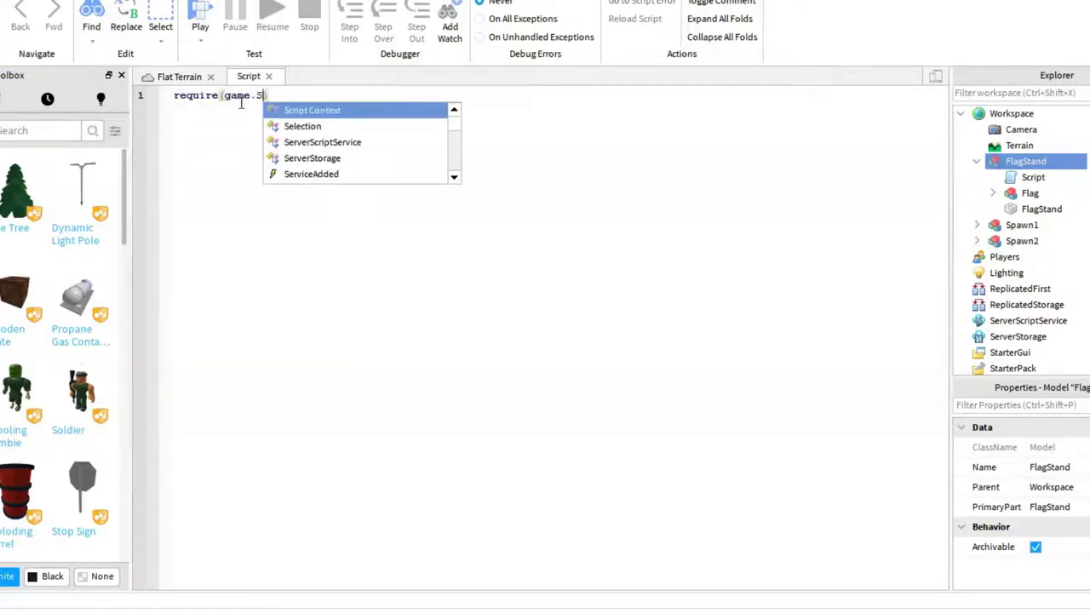
type("erver")
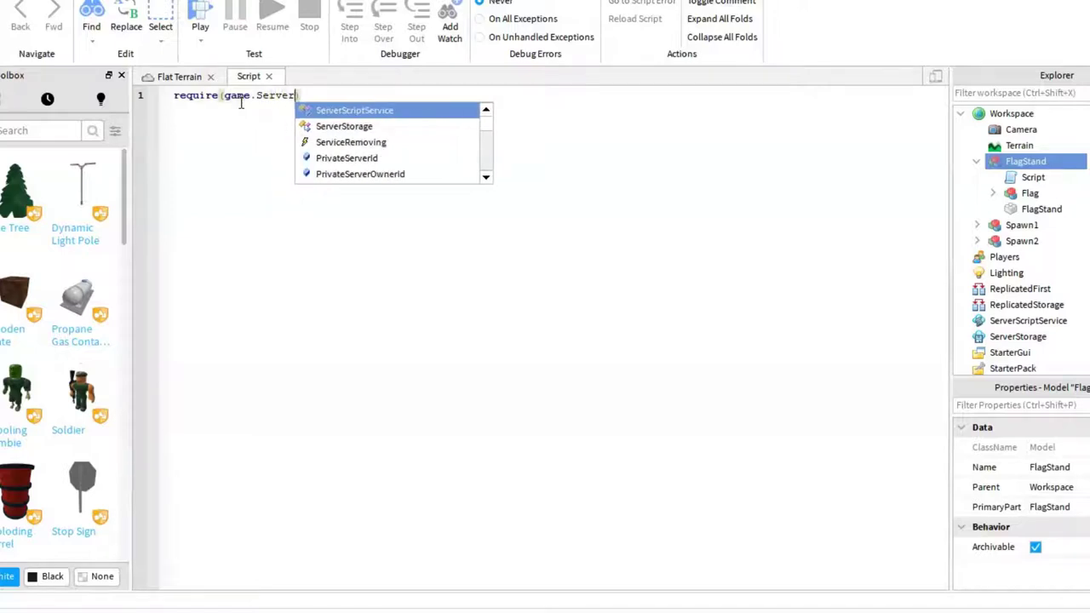
key("Down")
key("Tab")
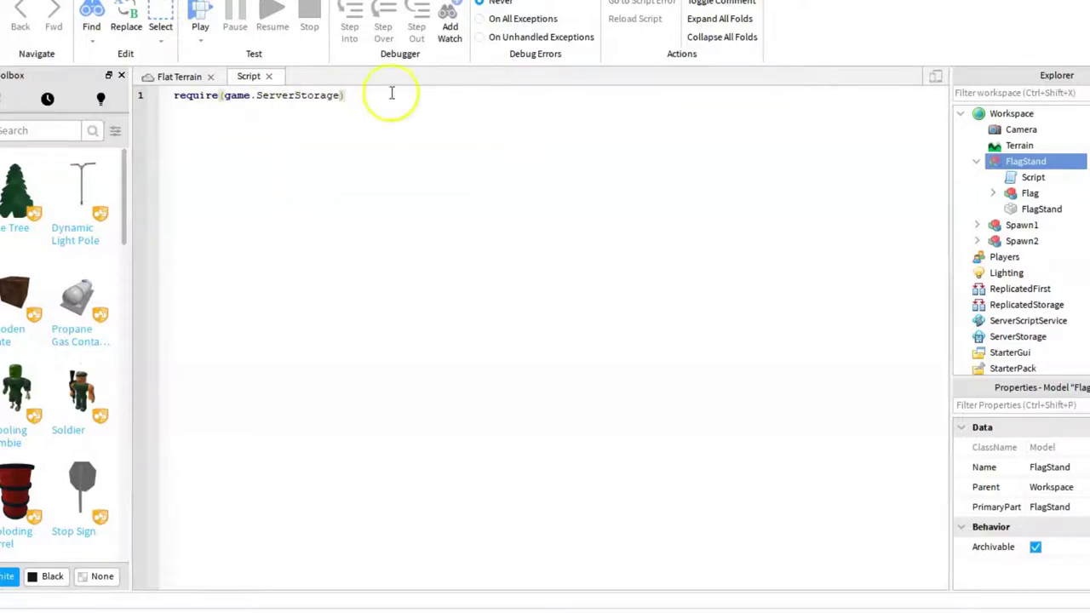
type(".")
type("FlagStandManager")
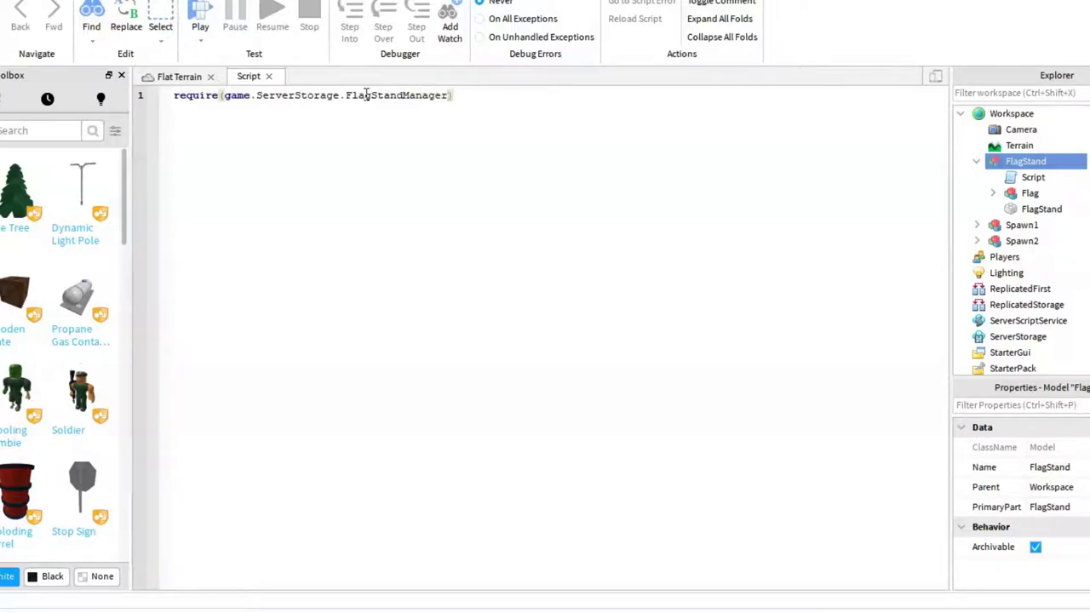
left_click(1021, 336)
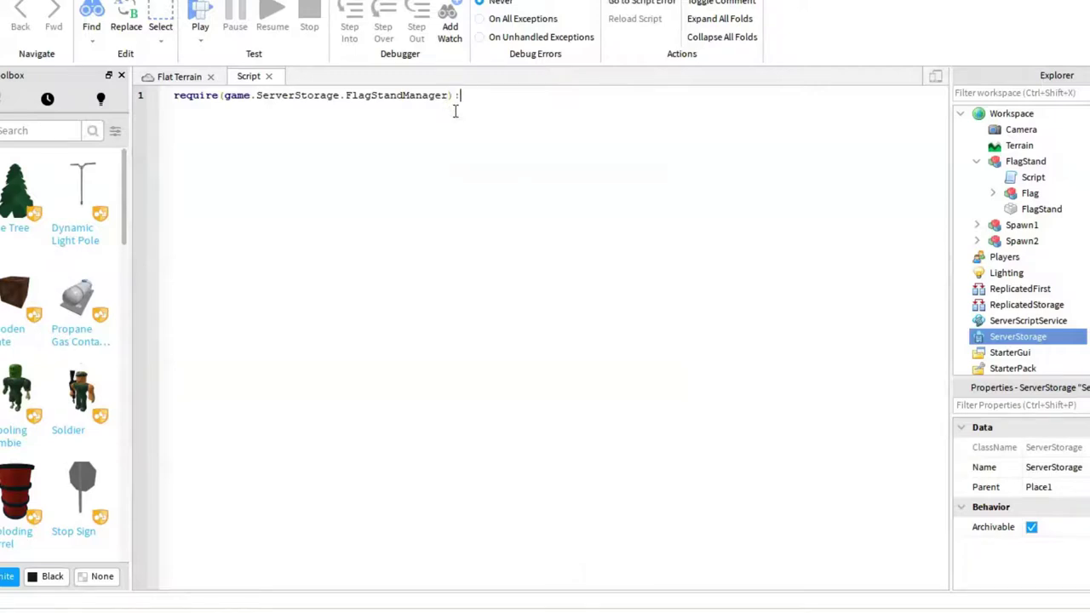
mouse_move(713, 166)
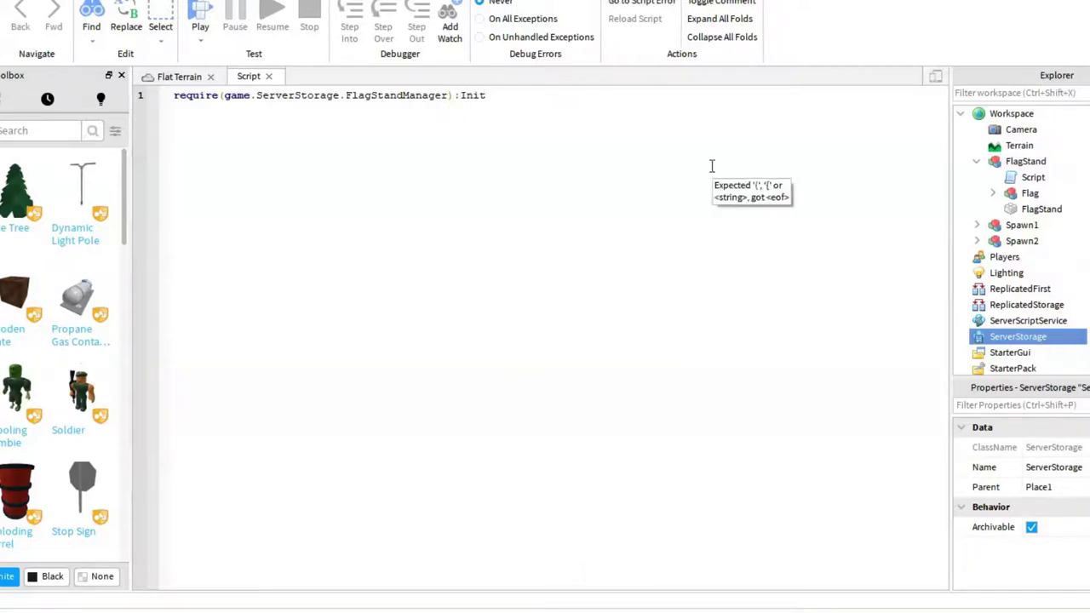
type("()s")
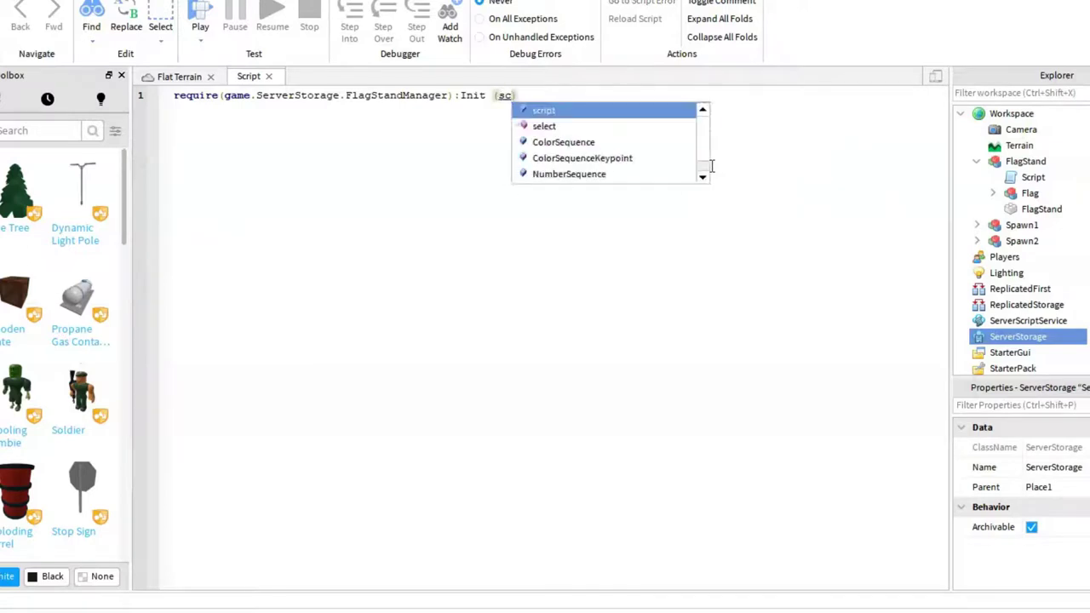
type("cript.P")
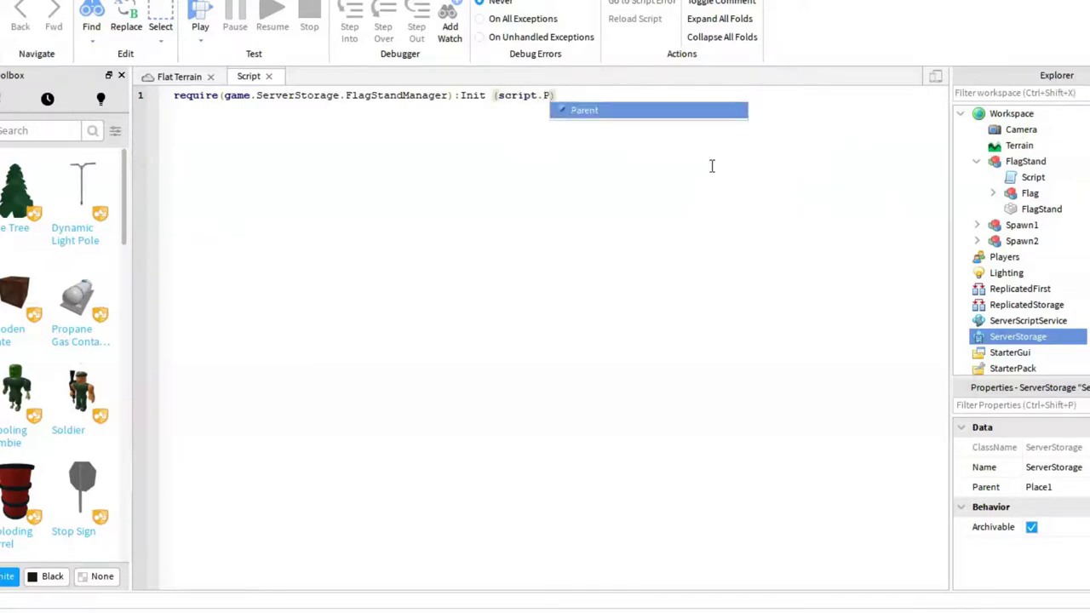
type("arent")
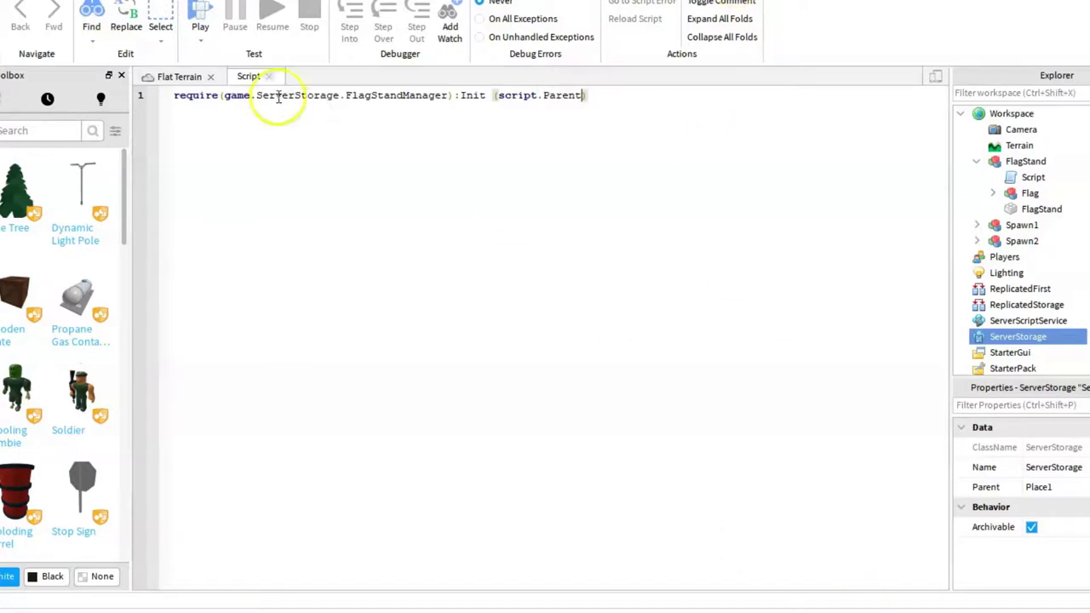
Step: Return to the Flat Terrain view and reposition the FlagStand between the spawn bases
left_click(203, 76)
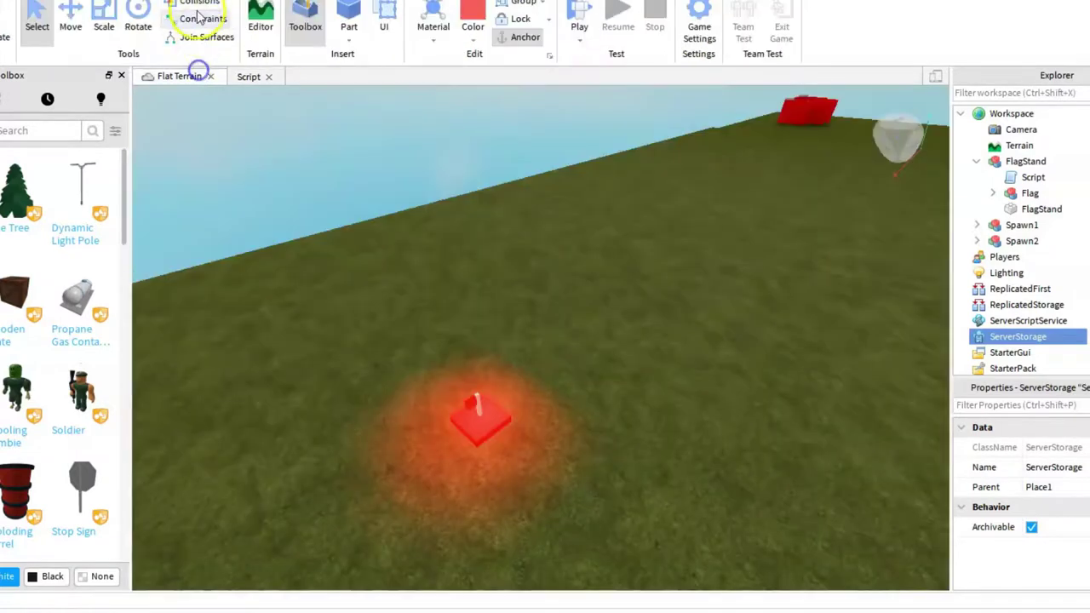
right_click_drag(665, 366, 685, 400)
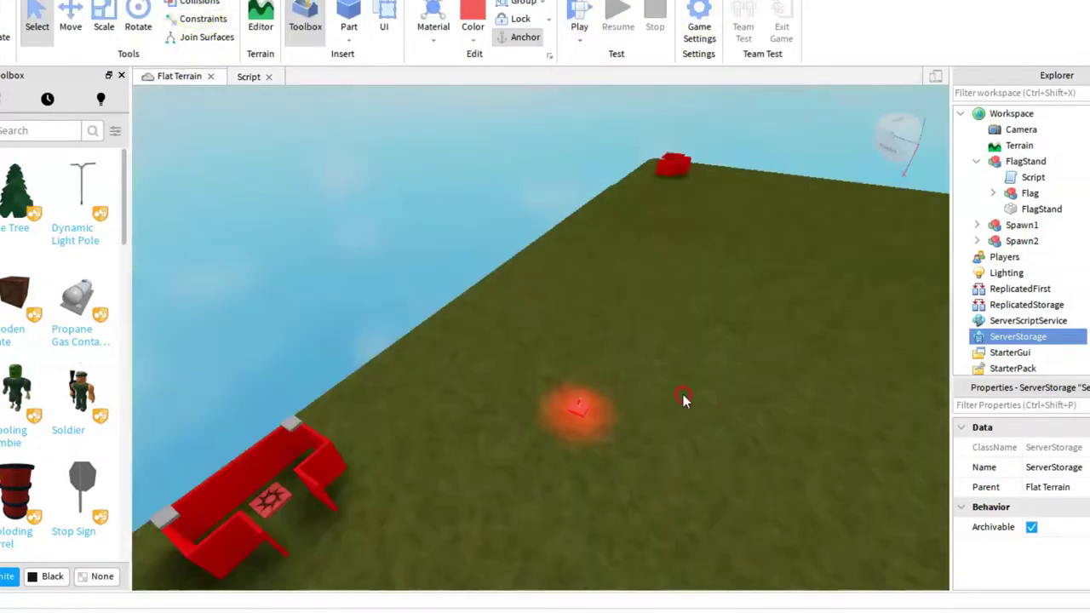
left_click(714, 434)
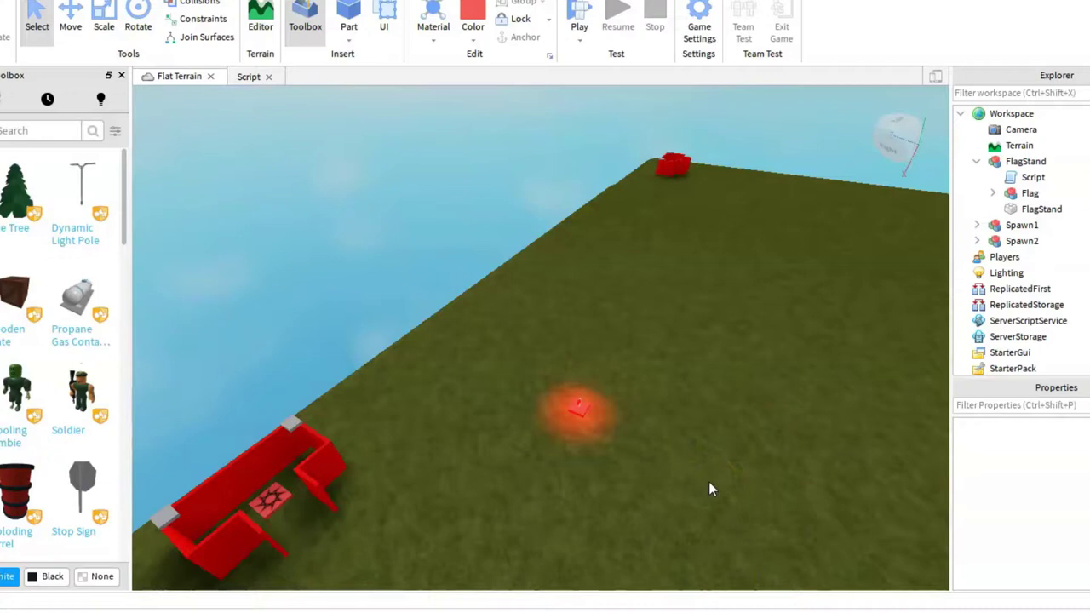
mouse_move(578, 405)
left_mouse_down()
mouse_move(723, 358)
mouse_move(693, 312)
mouse_move(684, 338)
left_mouse_up()
right_click_drag(684, 338, 712, 339)
key("d")
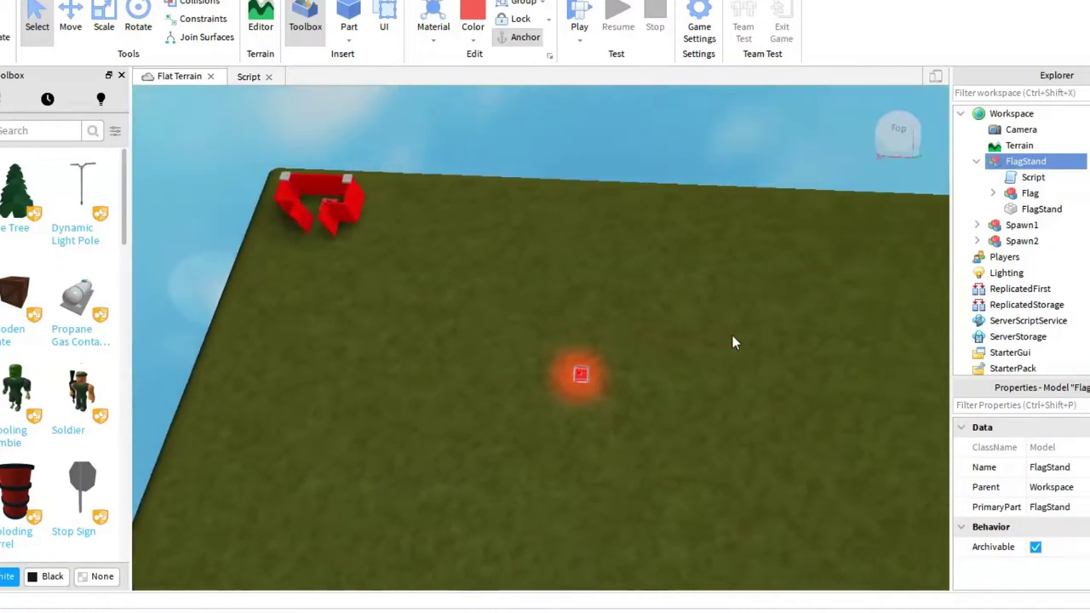
key("a")
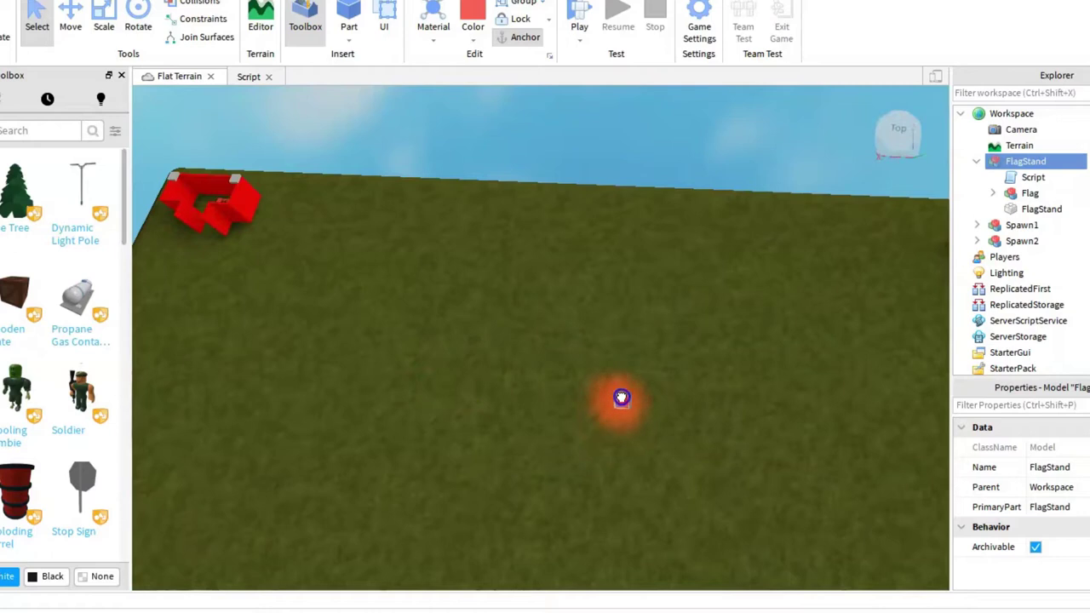
left_click_drag(621, 397, 632, 393)
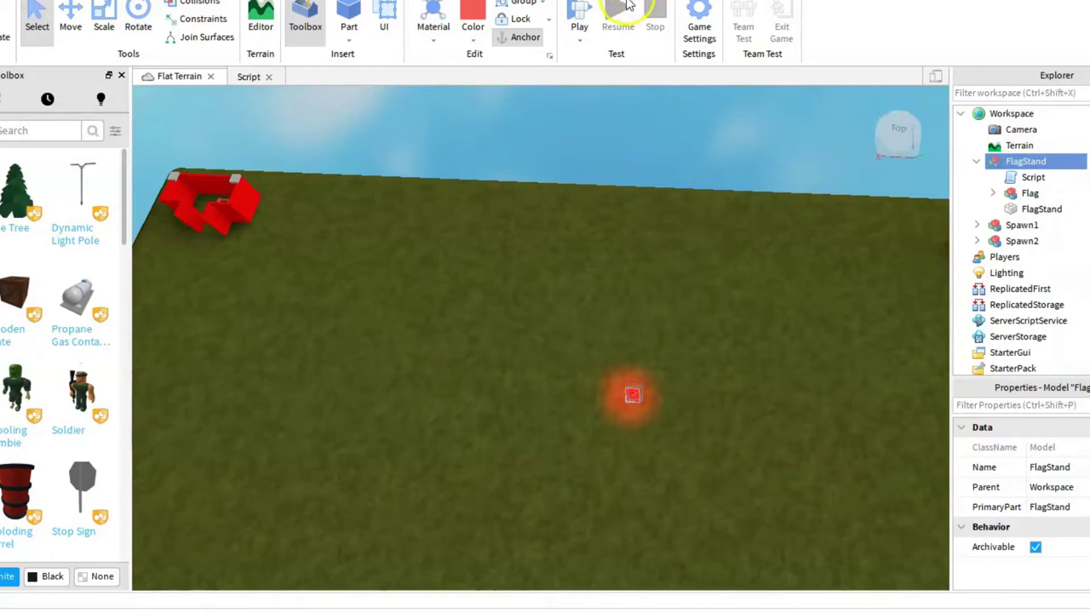